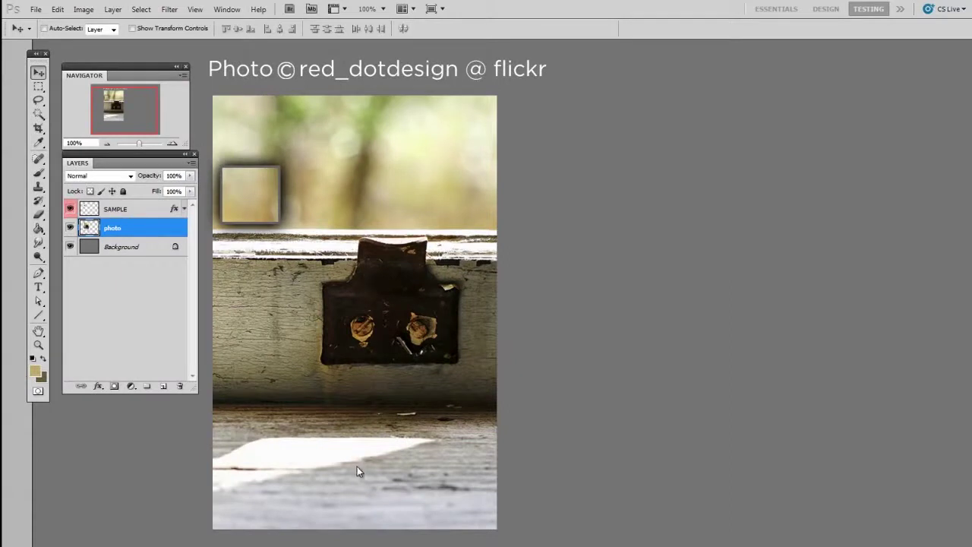
- Move the SAMPLE frame from the blurred background onto the cracked painted wood beside the metal latch
click(122, 210)
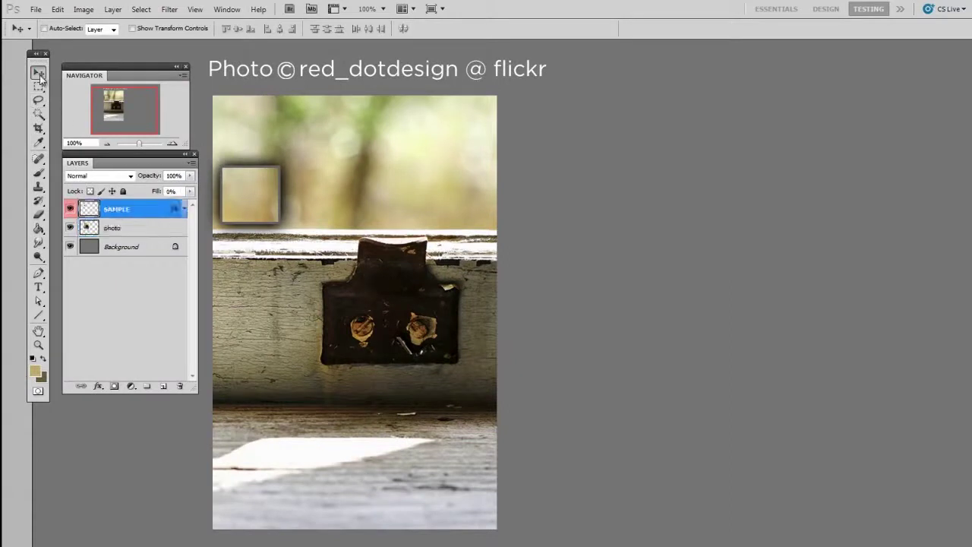
drag(285, 174, 339, 310)
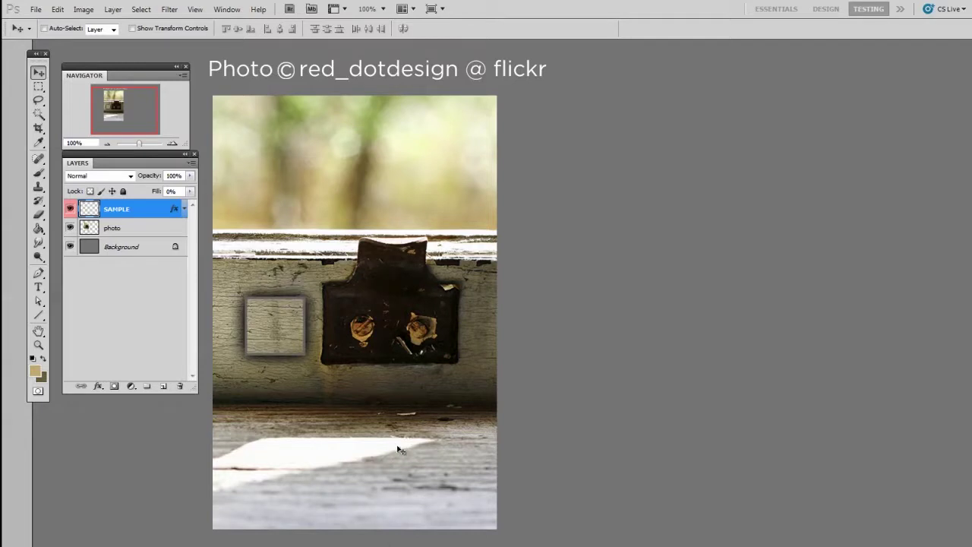
mouse_move(433, 458)
mouse_down()
mouse_move(418, 445)
mouse_move(428, 460)
mouse_up()
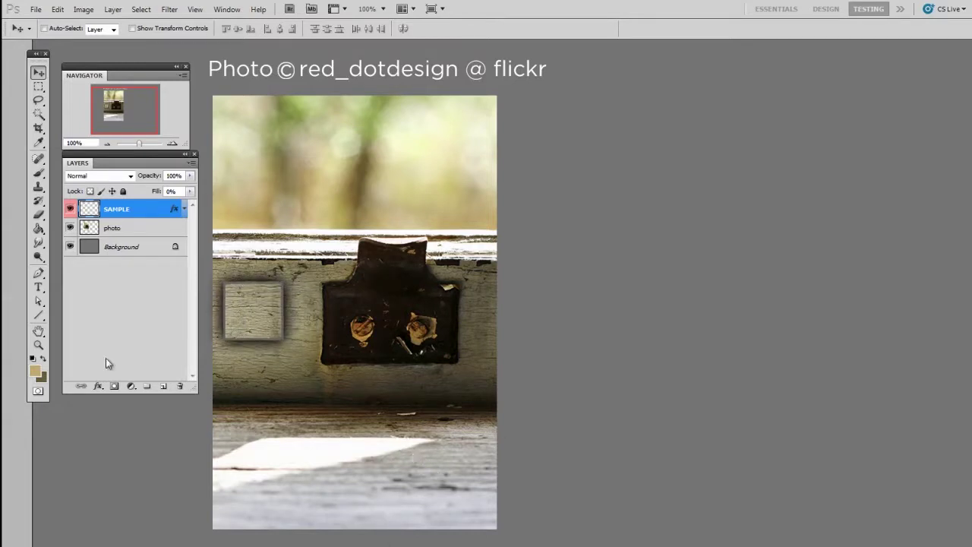
- Add a layer above the photo and paint a round swatch on the empty grey canvas in the tan sampled from the framed wood
click(145, 227)
key(ctrl+shift+alt+n)
key(b)
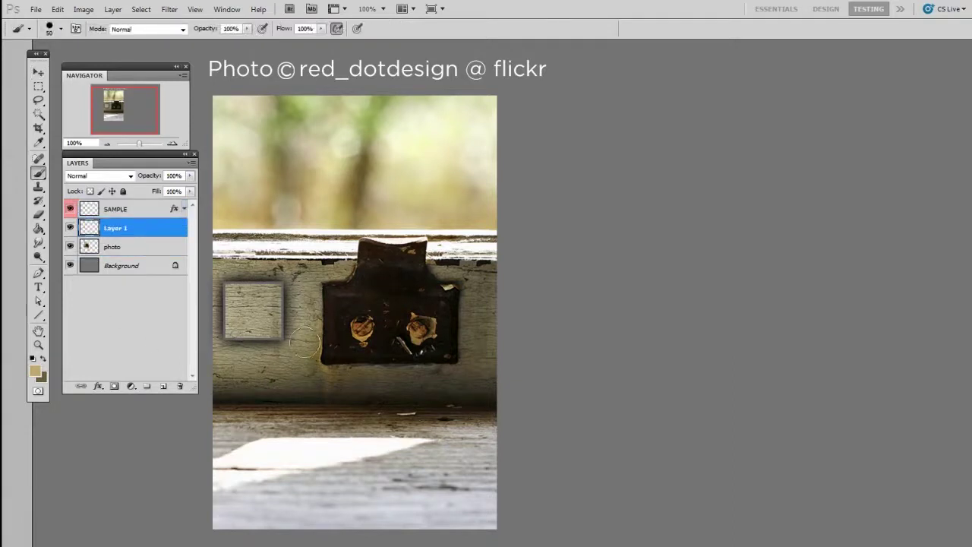
alt+click(267, 309)
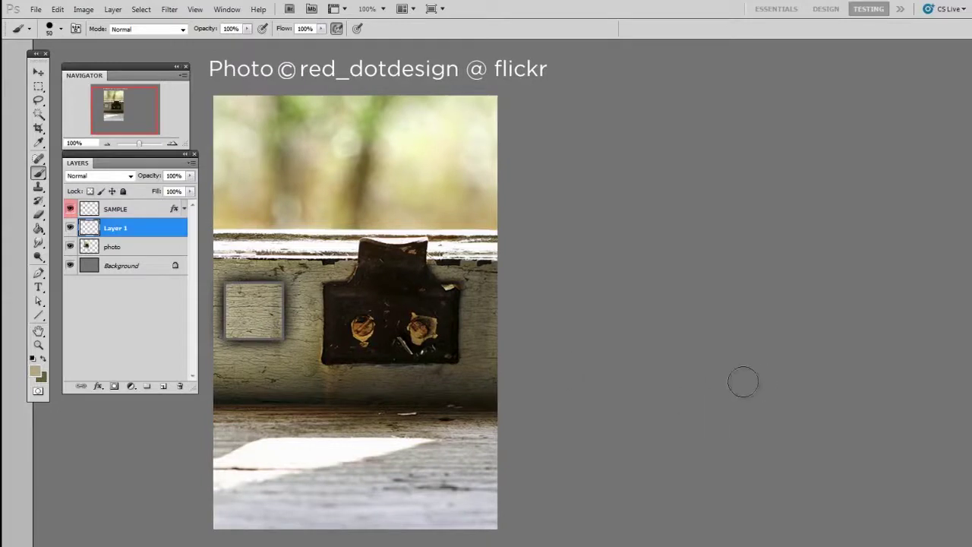
mouse_move(658, 312)
mouse_down()
mouse_move(639, 325)
mouse_move(664, 330)
mouse_move(649, 333)
mouse_move(643, 317)
mouse_move(678, 306)
mouse_up()
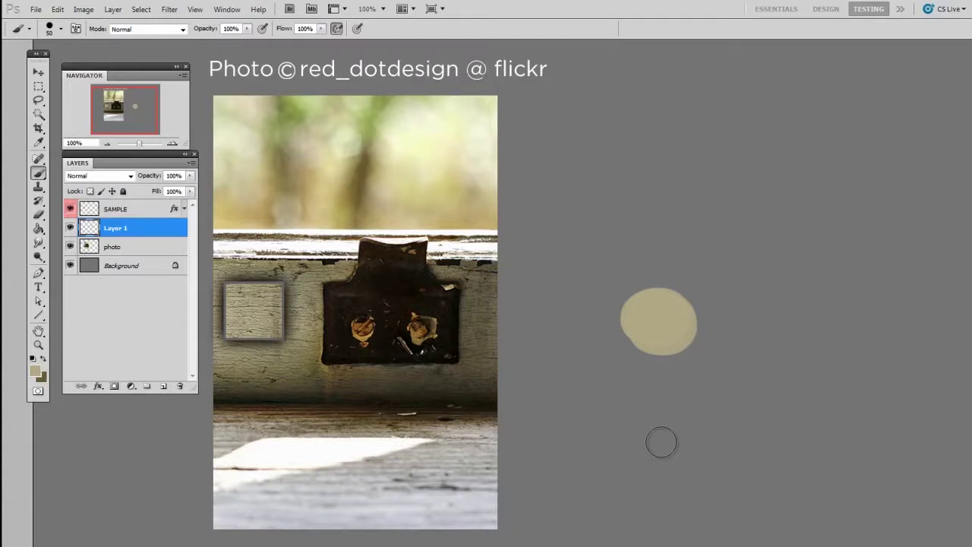
- Enlarge the SAMPLE frame to about 166% width and 257% height to cover the wood panel beside the latch
key(v)
ctrl+click(255, 311)
drag(254, 311, 249, 294)
key(ctrl+t)
drag(280, 325, 319, 416)
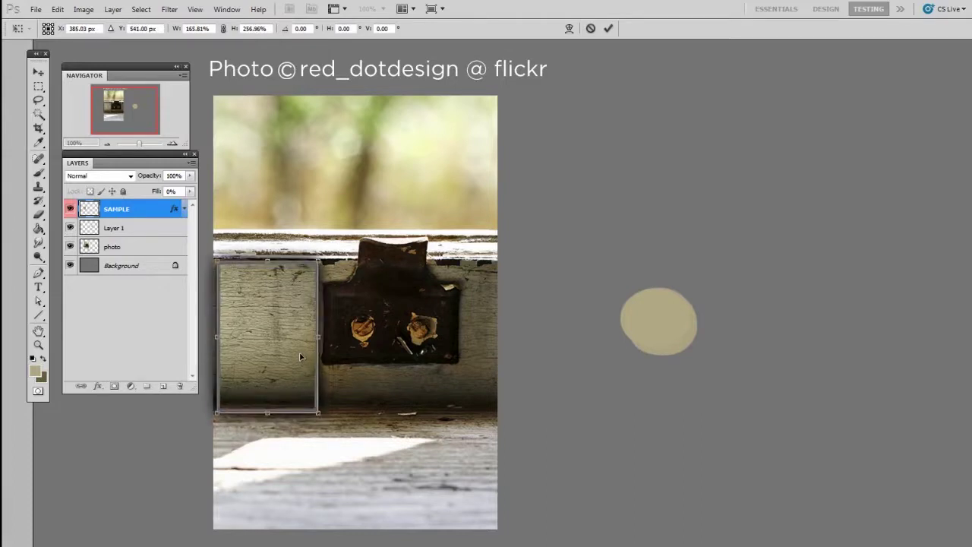
key(Return)
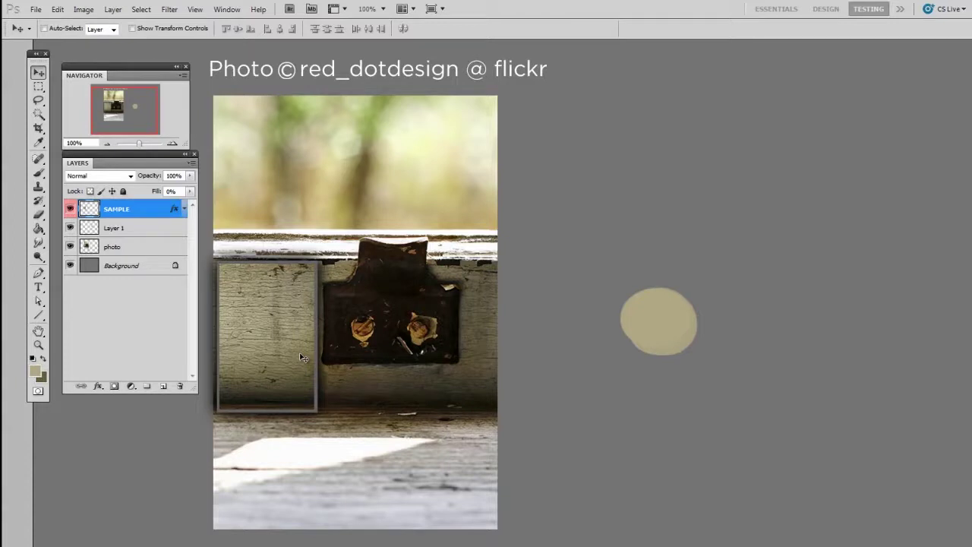
- Shift the foreground colour to a darker, more saturated tan, #948256
click(34, 370)
drag(723, 407, 800, 223)
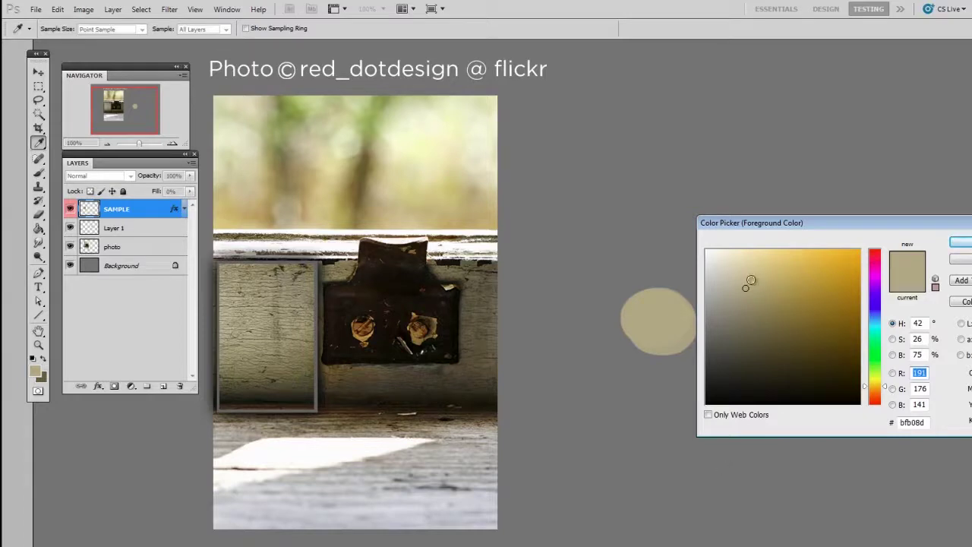
drag(745, 289, 744, 317)
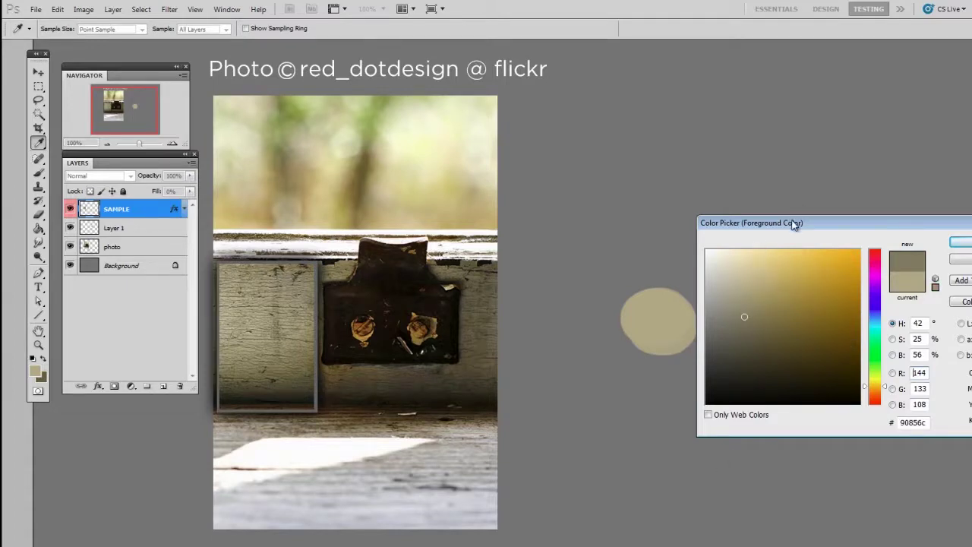
drag(794, 221, 795, 215)
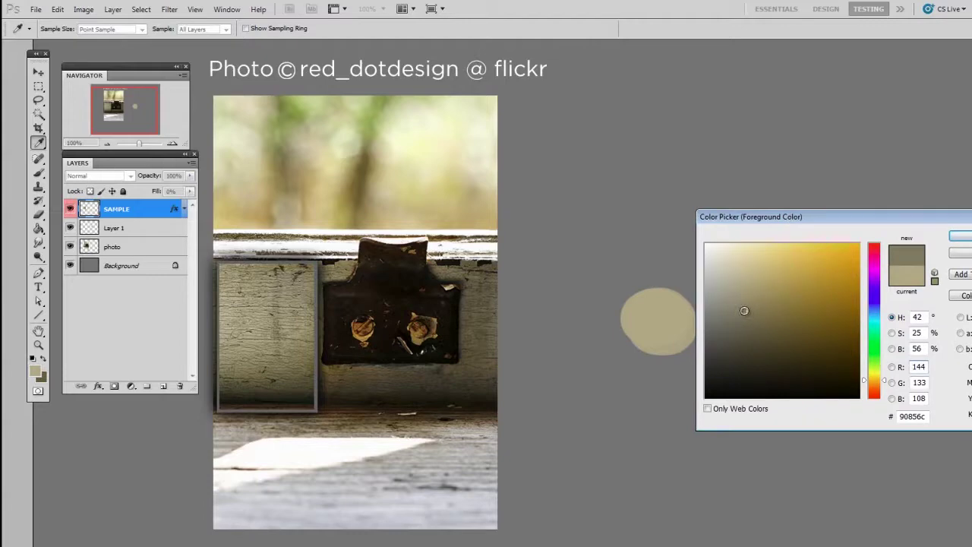
drag(742, 309, 744, 310)
drag(744, 309, 769, 309)
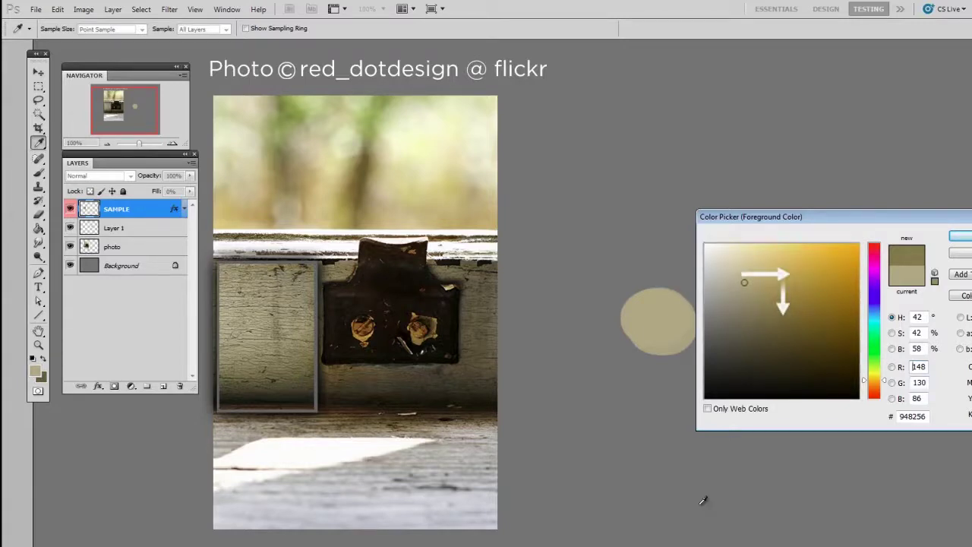
click(959, 237)
- Add a layer and paint a darker tan swatch with an 80 px brush directly below the first swatch
key(v)
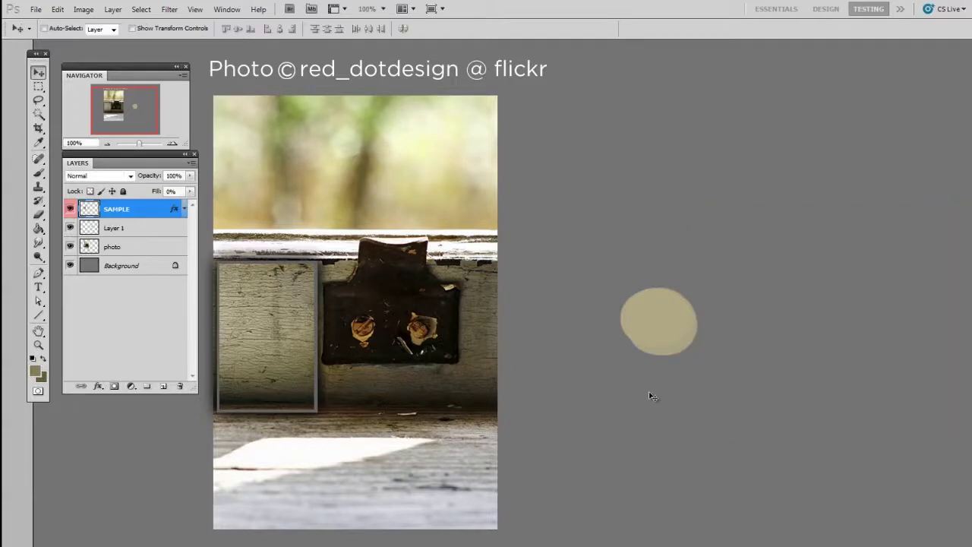
key(b)
key(ctrl+shift+alt+n)
mouse_move(660, 384)
mouse_down()
mouse_move(679, 388)
mouse_move(655, 397)
mouse_move(698, 390)
mouse_up()
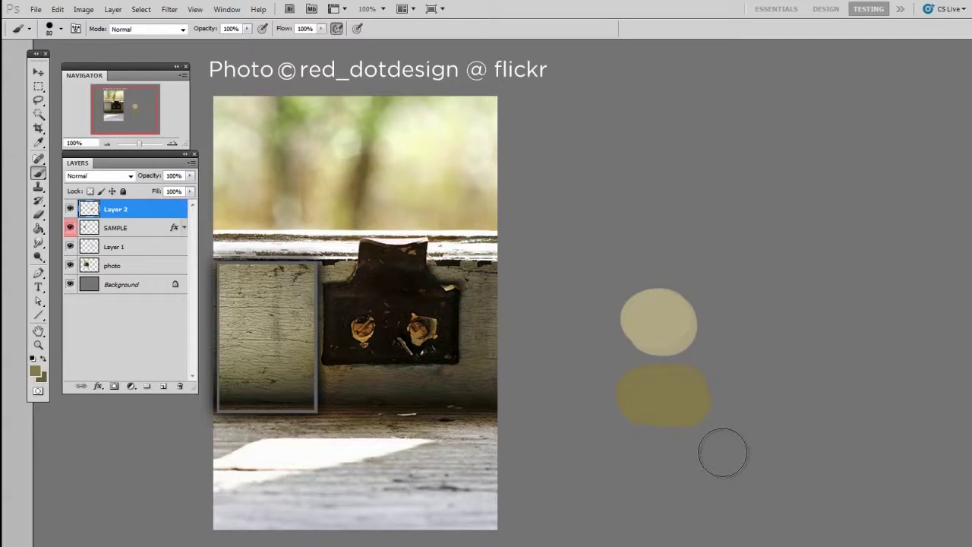
- Darken the foreground colour to #706343 and repaint the lower swatch with it
key(n)
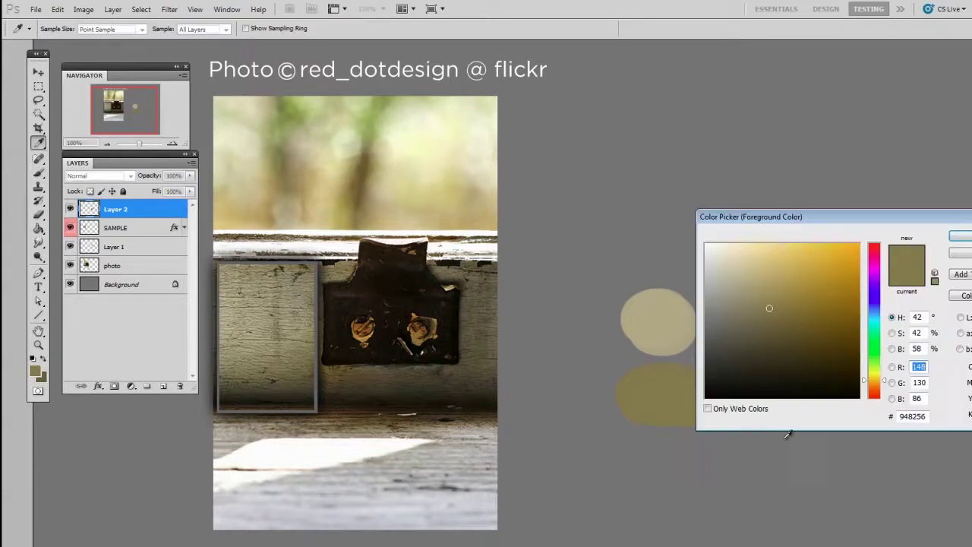
drag(803, 217, 816, 128)
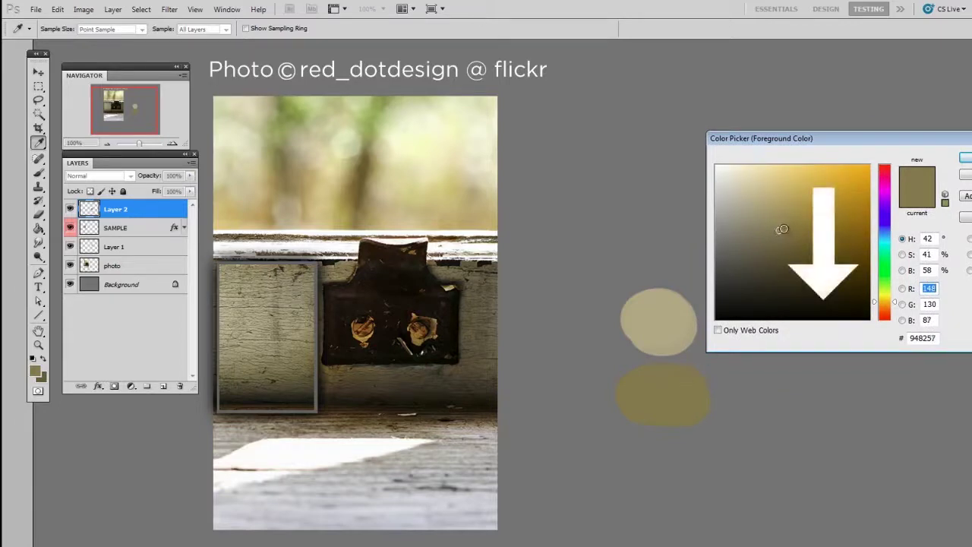
drag(778, 232, 778, 248)
drag(858, 142, 839, 109)
drag(762, 221, 760, 223)
click(948, 132)
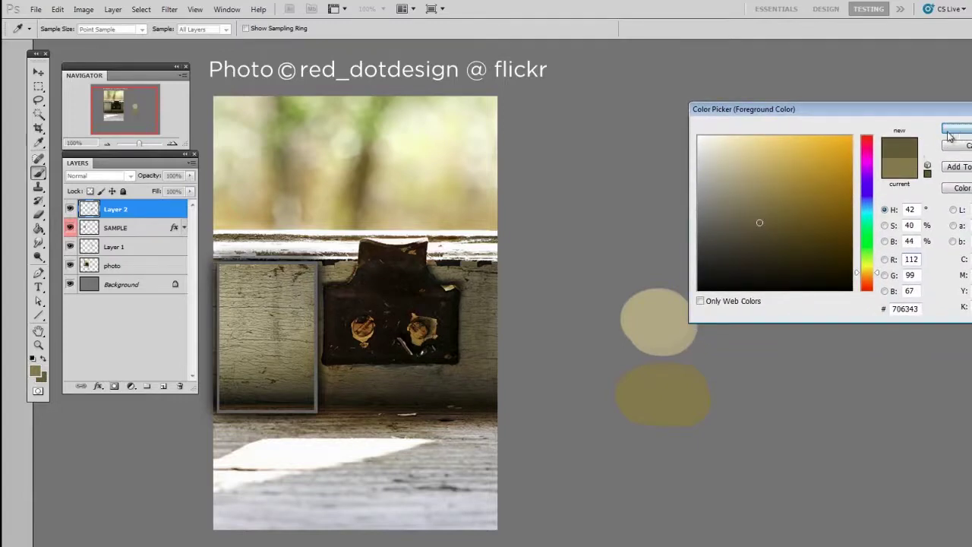
click(950, 135)
mouse_move(691, 365)
mouse_down()
mouse_move(647, 390)
mouse_move(669, 395)
mouse_move(650, 397)
mouse_move(670, 408)
mouse_move(689, 401)
mouse_up()
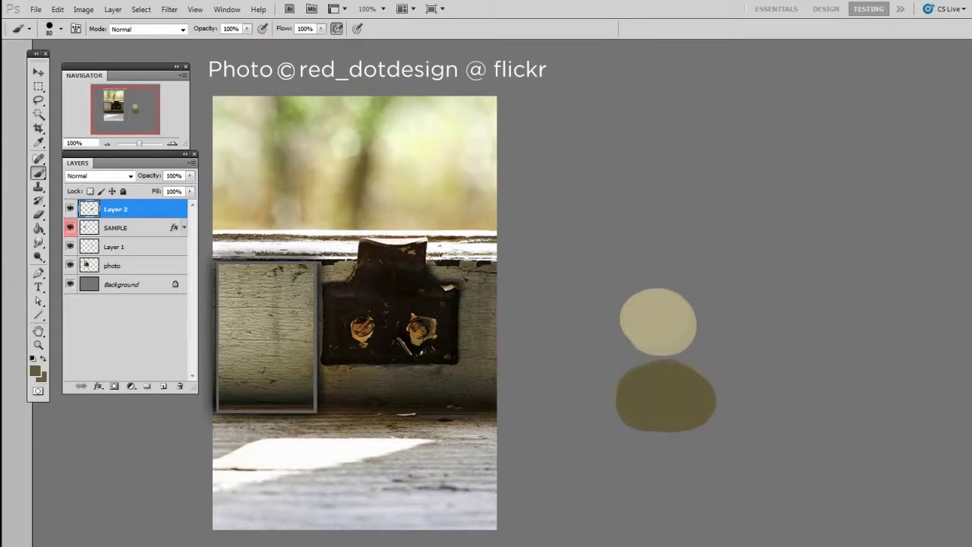
- Set the foreground colour to a bright green, #a1eb41
click(36, 371)
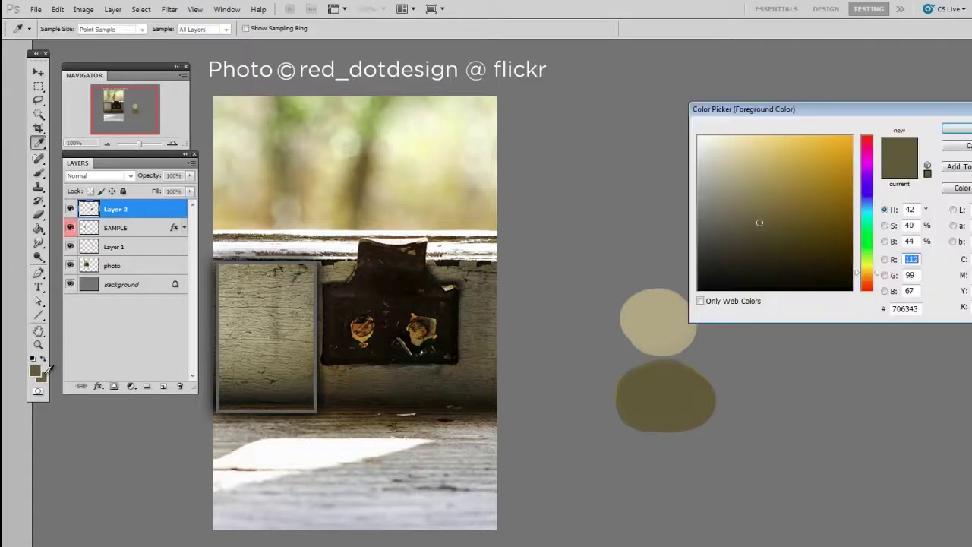
click(799, 171)
click(868, 253)
click(810, 147)
click(964, 131)
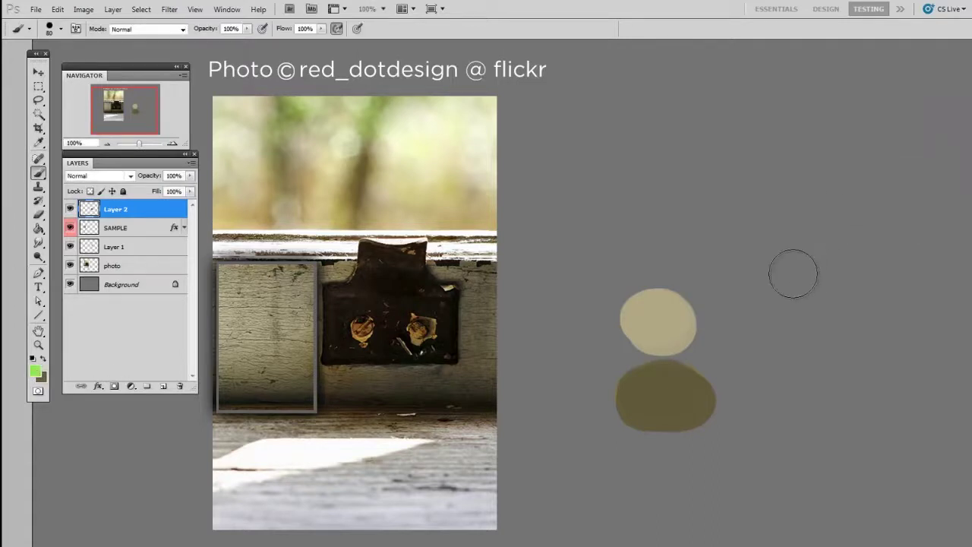
key(n)
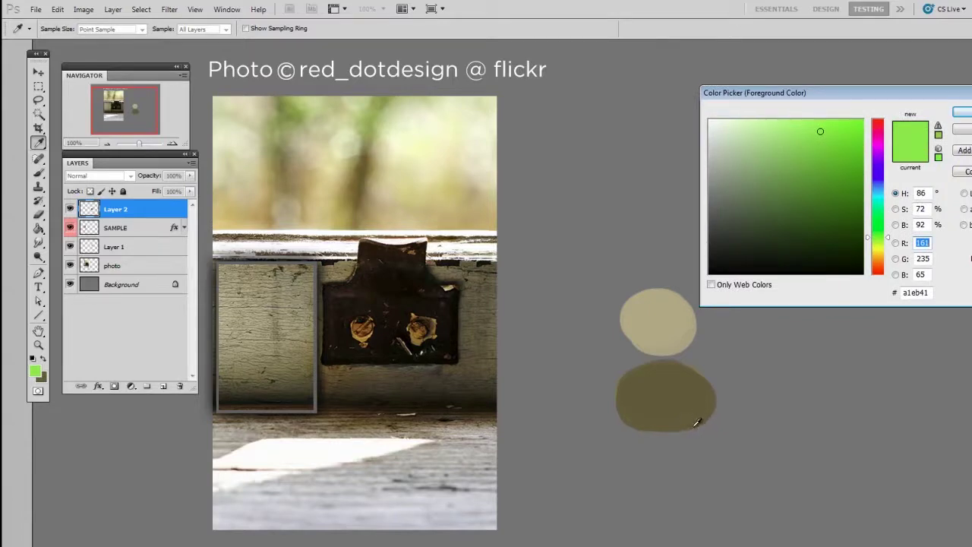
drag(864, 88, 819, 86)
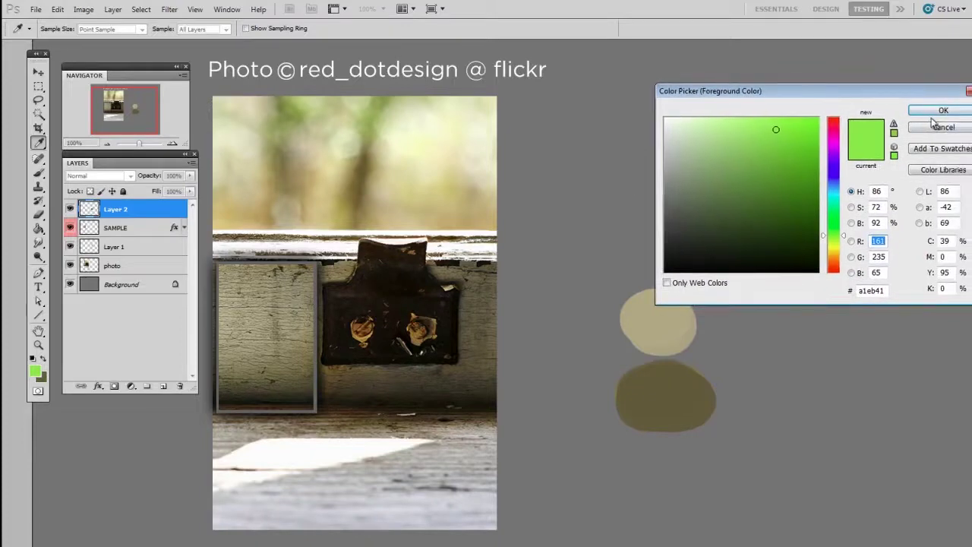
click(938, 126)
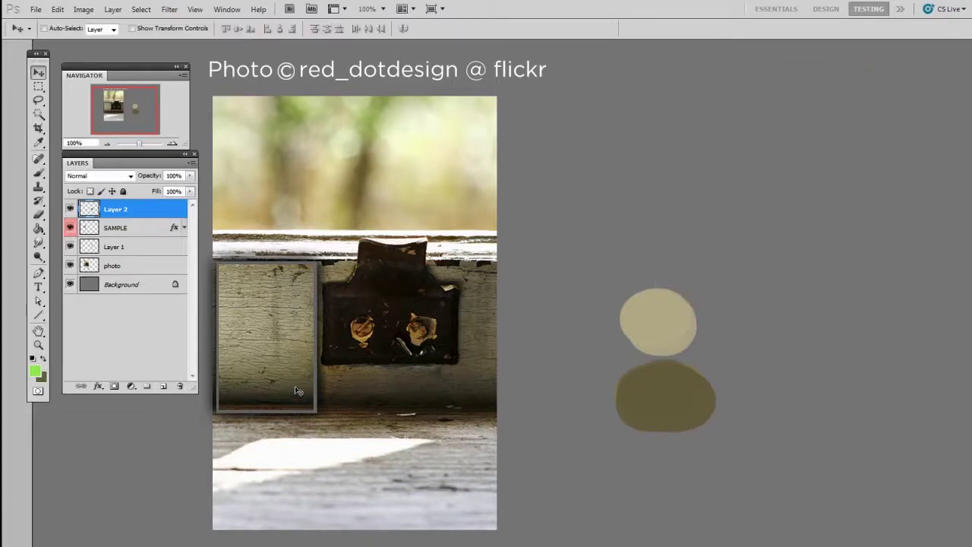
- Reshape the SAMPLE frame into a narrow upright rectangle over the grey planks in the photo's lower right corner, slightly inside its edge
ctrl+click(300, 392)
key(ctrl+t)
drag(318, 414, 498, 531)
key(Return)
key(ctrl+t)
key(Return)
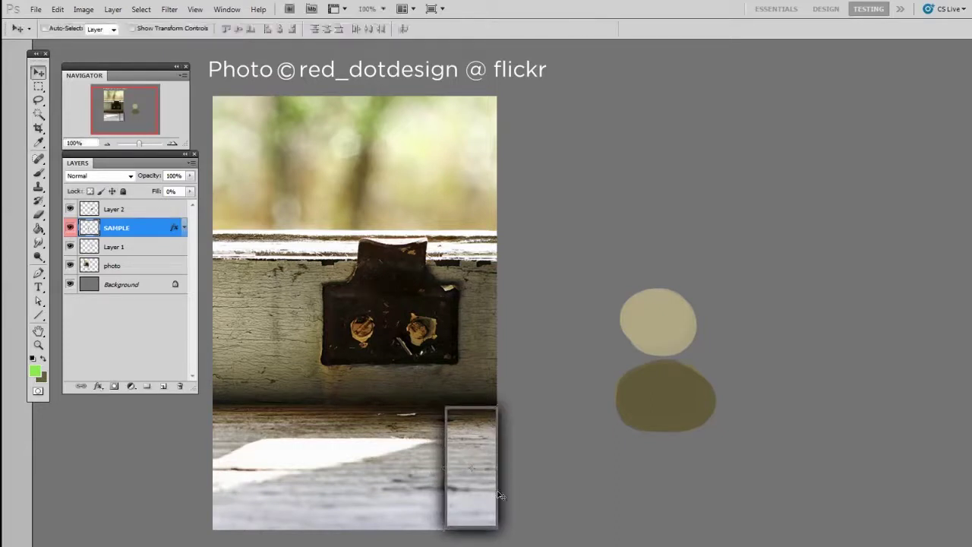
key(Left)
key(Left)
key(Left)
key(Left)
key(Left)
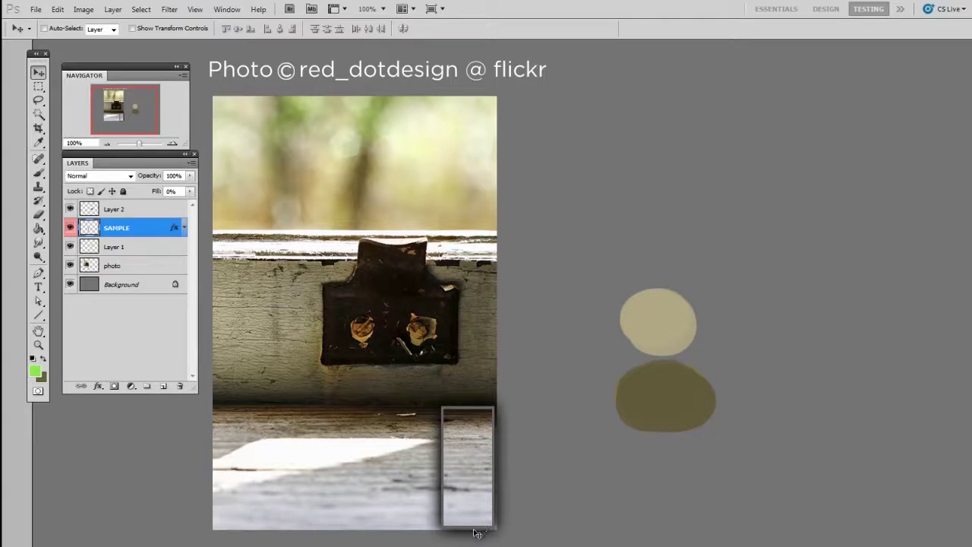
- Add a layer above SAMPLE and paint a swatch above the tan ones in the beige sampled from the upper end of the framed planks
key(ctrl+shift+alt+n)
key(b)
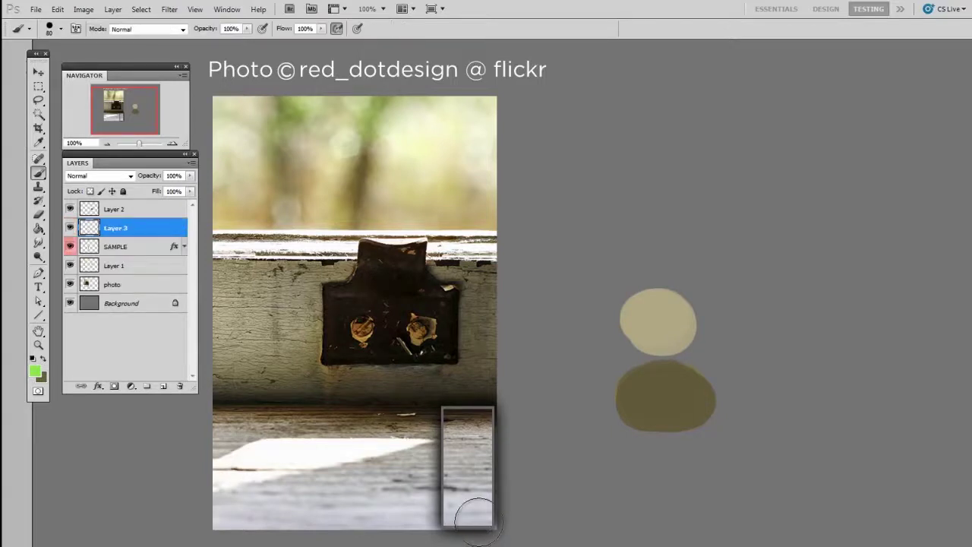
alt+click(473, 428)
mouse_move(748, 218)
mouse_down()
mouse_move(671, 220)
mouse_move(678, 211)
mouse_up()
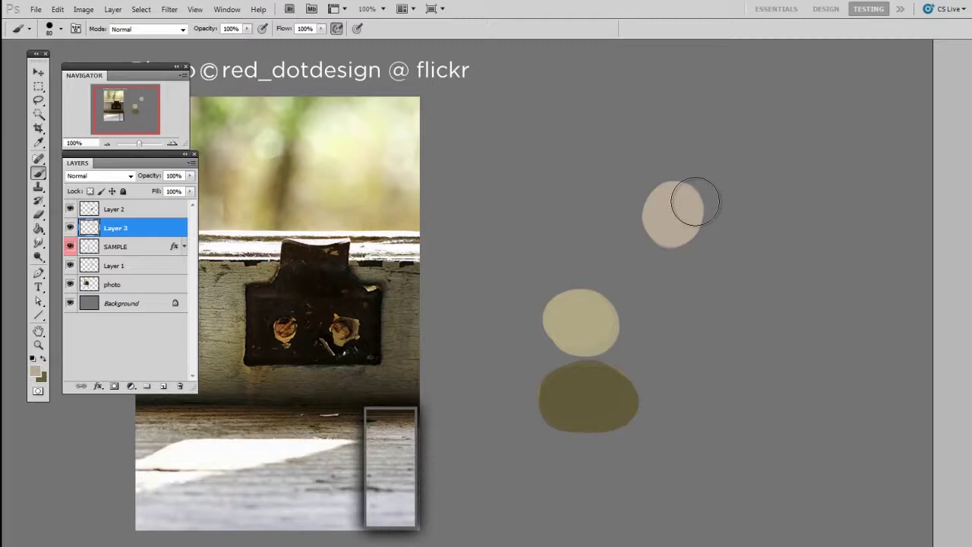
alt+click(672, 217)
drag(673, 219, 673, 221)
- Try lighter and darker shades of the beige foreground colour, and paint a light grey swatch below the beige one
key(n)
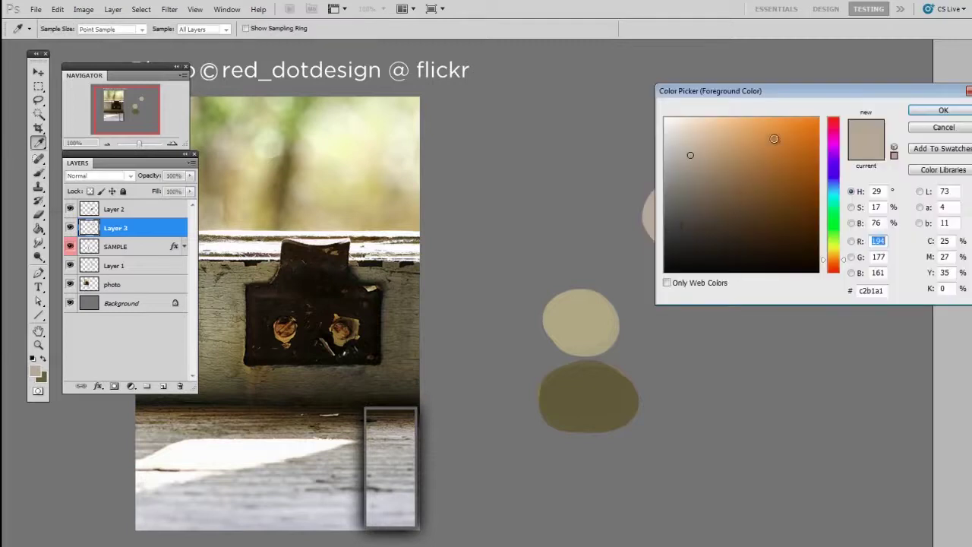
drag(790, 88, 778, 226)
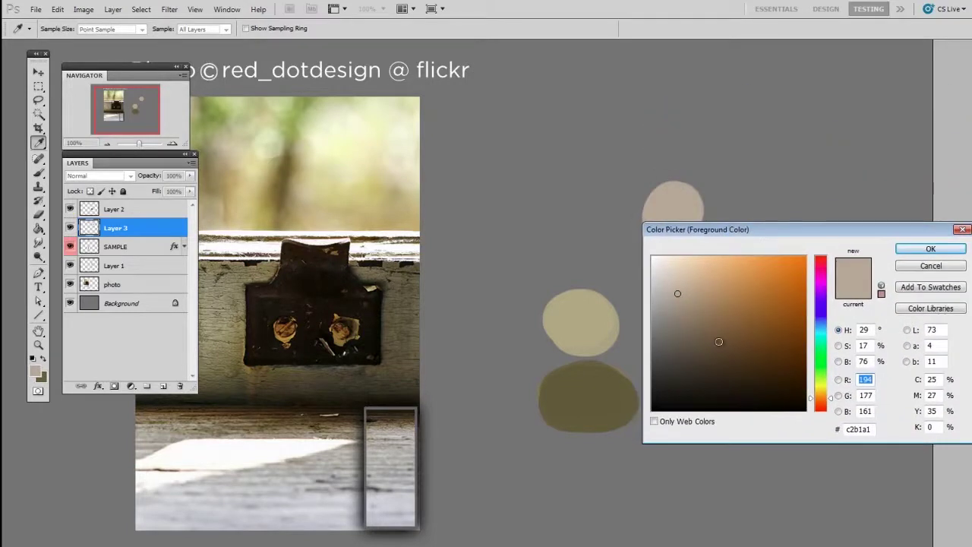
click(677, 287)
drag(677, 288, 679, 279)
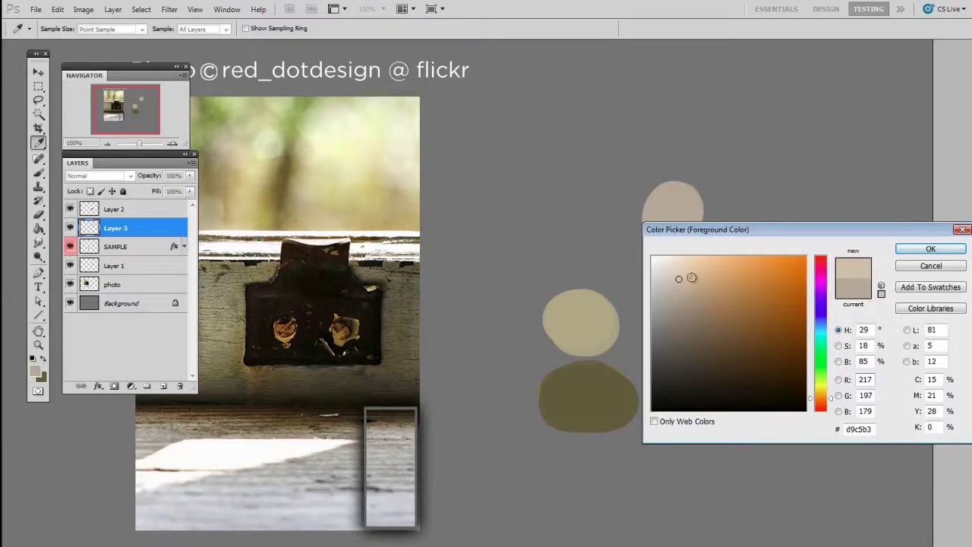
mouse_move(678, 278)
mouse_down()
mouse_move(660, 279)
mouse_move(681, 291)
mouse_move(675, 298)
mouse_up()
click(930, 249)
key(b)
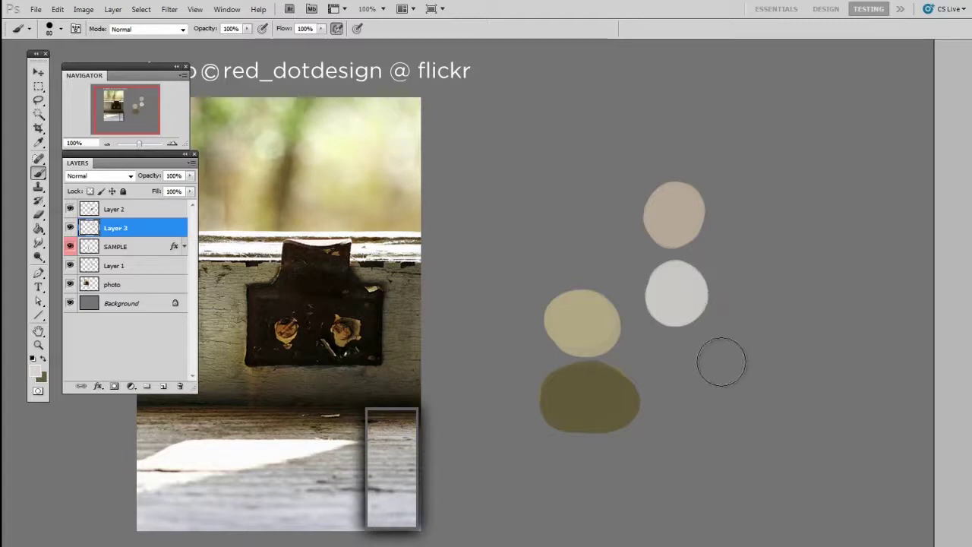
- Sample near-black from the photo and draw a small arrow with a 6 px brush pointing at the upper end of the SAMPLE frame
alt+click(418, 403)
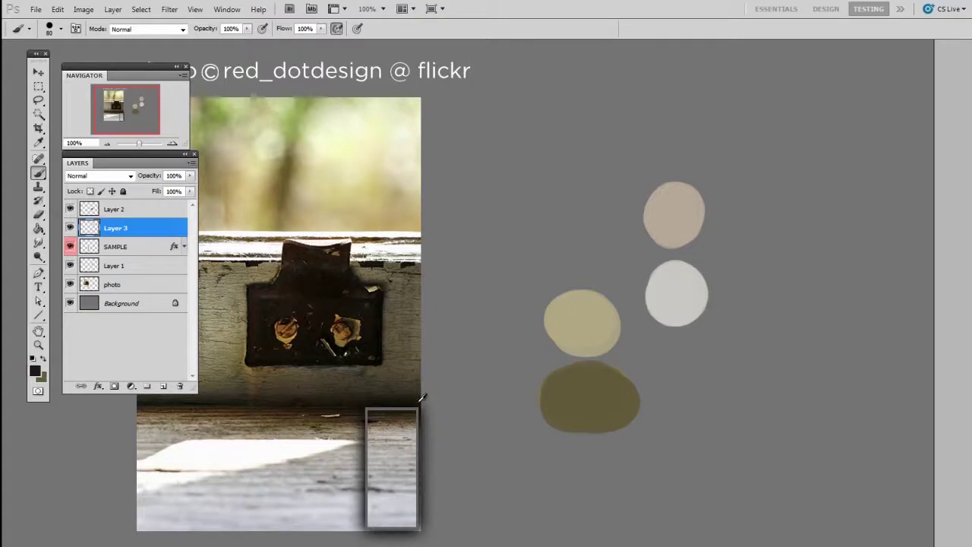
key([)
key([)
key([)
key([)
key([)
key([)
key([)
key([)
key([)
key([)
key([)
key([)
key([)
key([)
key([)
drag(455, 411, 430, 413)
drag(429, 415, 445, 418)
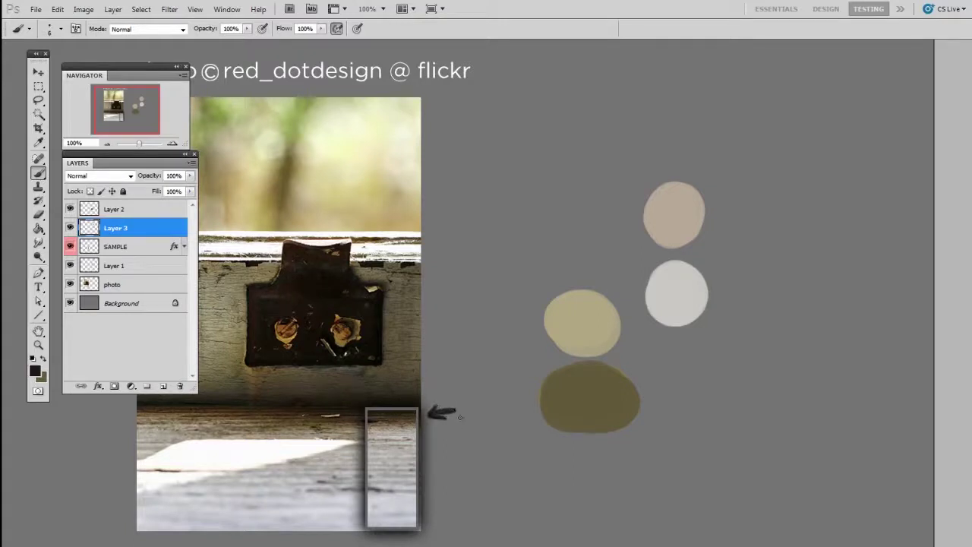
- Sample the beige from the upper swatch and shift the foreground colour to the darker, more saturated brown #625346
alt+click(678, 216)
key(n)
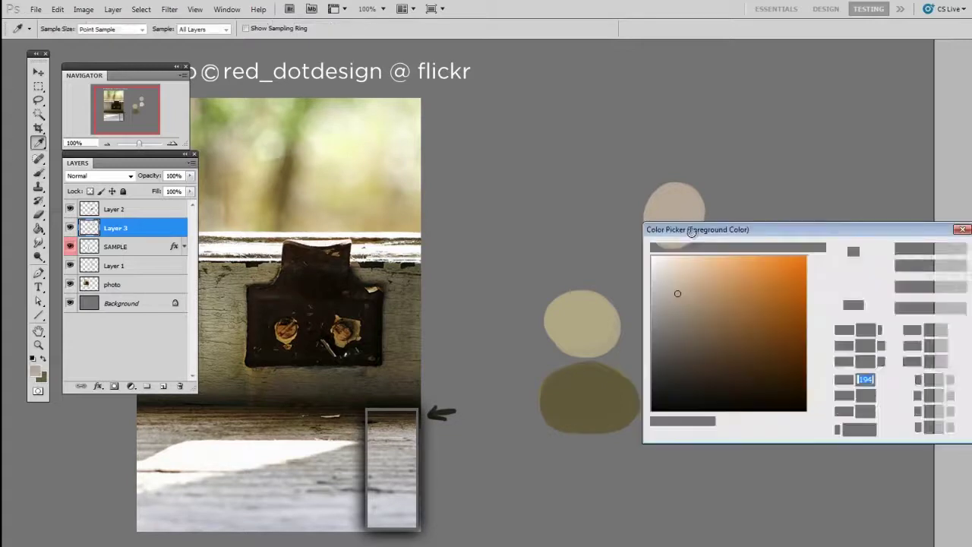
click(676, 282)
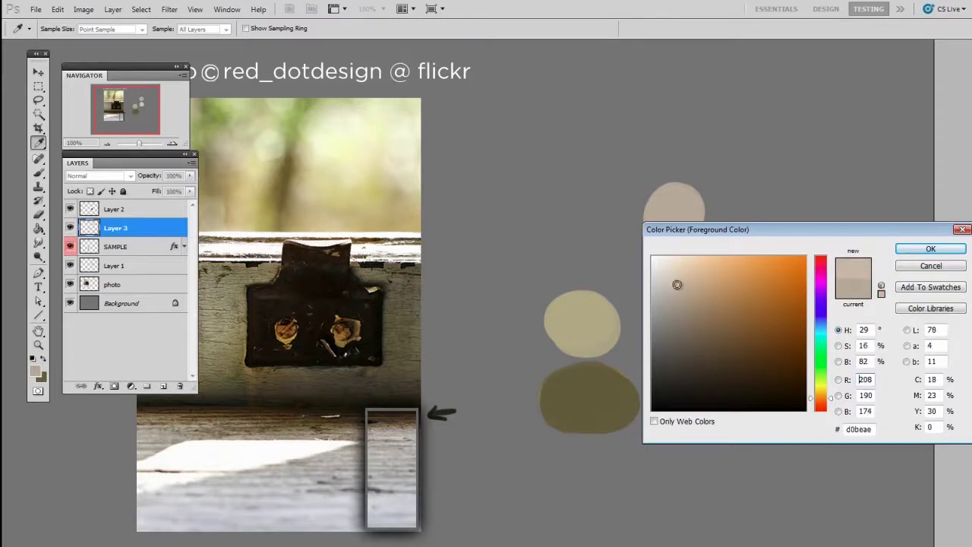
drag(677, 284, 676, 351)
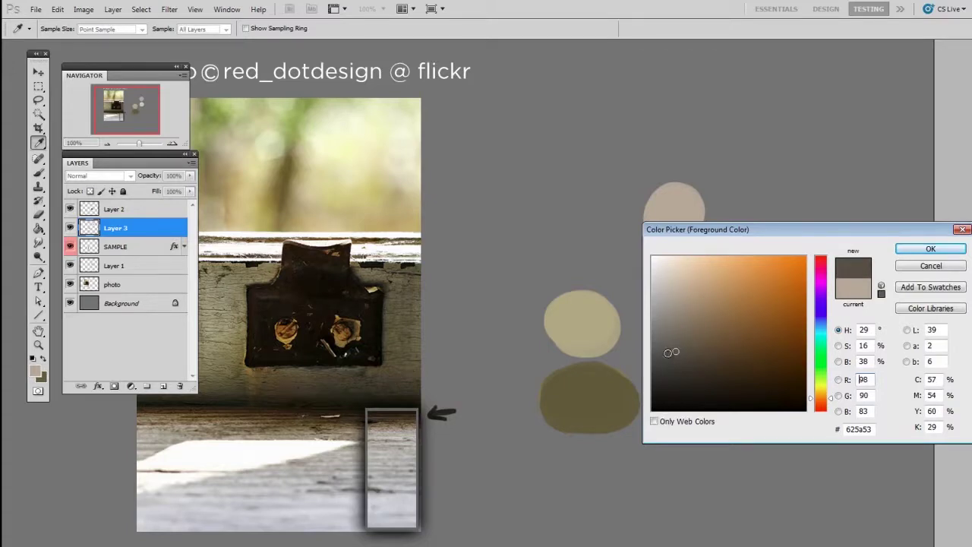
drag(675, 351, 697, 351)
click(923, 250)
- Enlarge the brush to 45 px and paint a short horizontal brown stroke directly above the beige swatch
key(b)
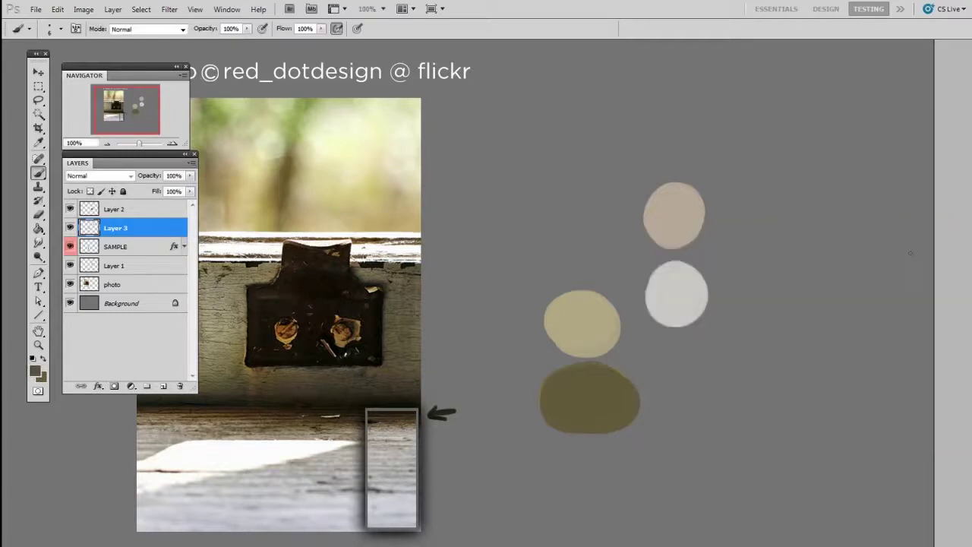
mouse_move(651, 172)
mouse_down()
mouse_move(683, 170)
mouse_move(658, 169)
mouse_move(698, 169)
mouse_move(658, 171)
mouse_up()
key(])
key(])
key(])
key(])
key(])
key(])
key(])
key(])
key(])
key(])
key(])
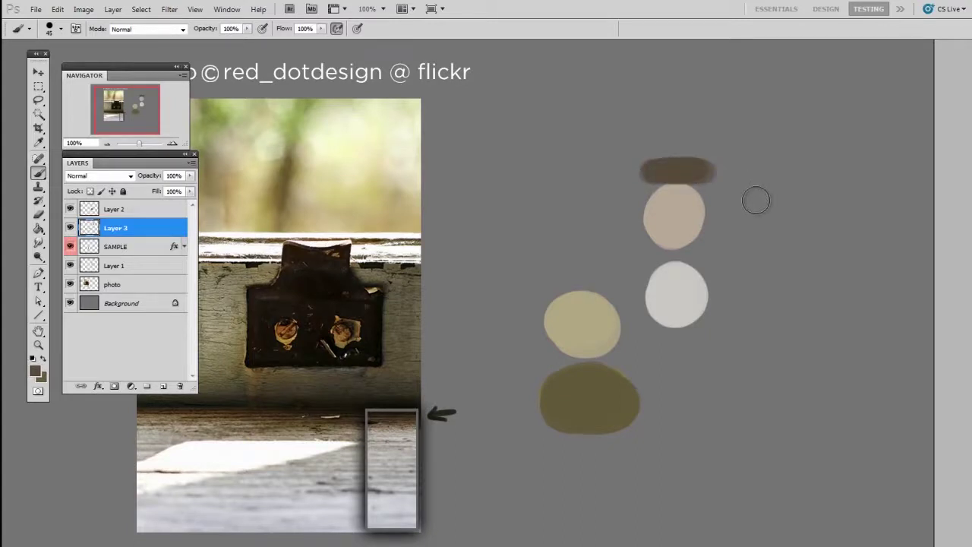
- Sample the brown stroke above the beige swatch, darken the foreground colour, and paint over most of the stroke with the darker brown
key(n)
click(677, 166)
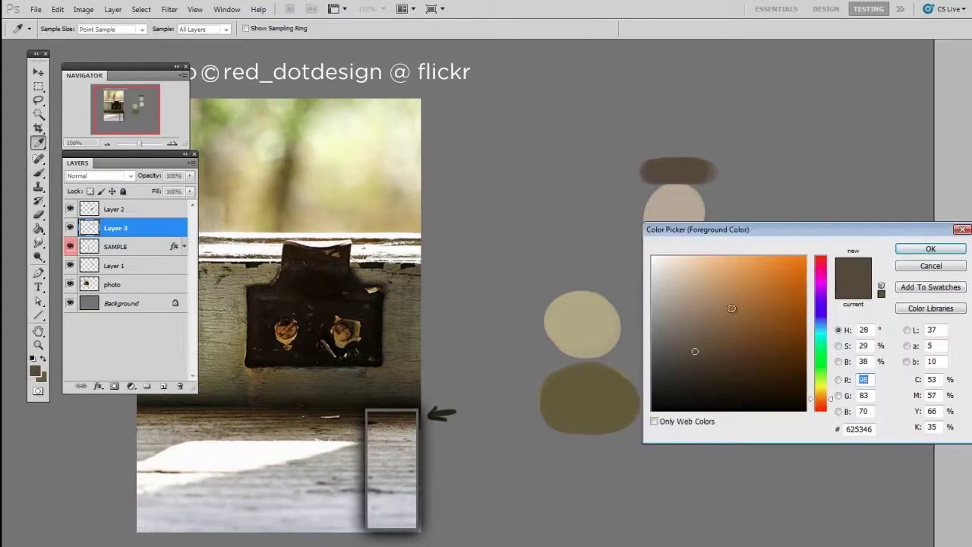
click(696, 354)
drag(695, 354, 695, 371)
click(930, 248)
key(b)
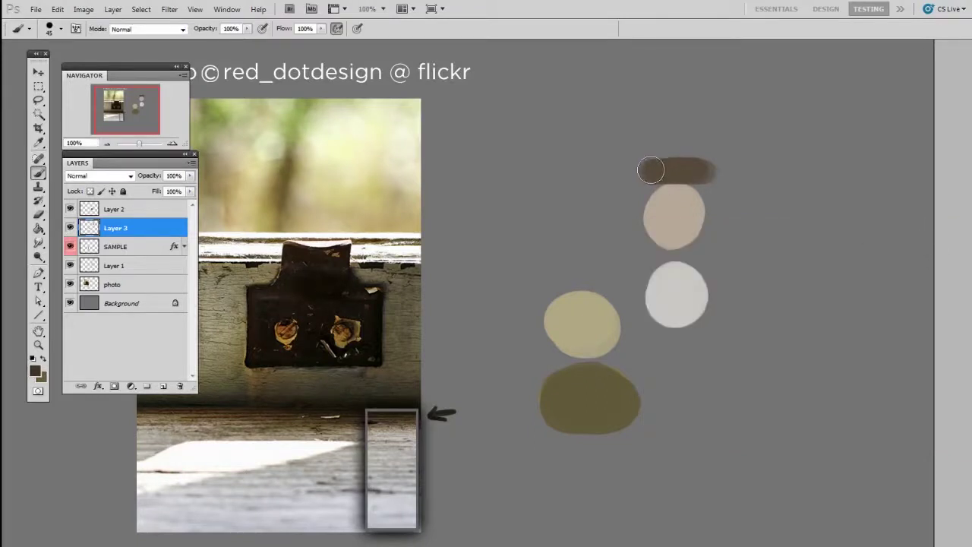
mouse_move(686, 165)
mouse_down()
mouse_move(663, 168)
mouse_move(703, 168)
mouse_up()
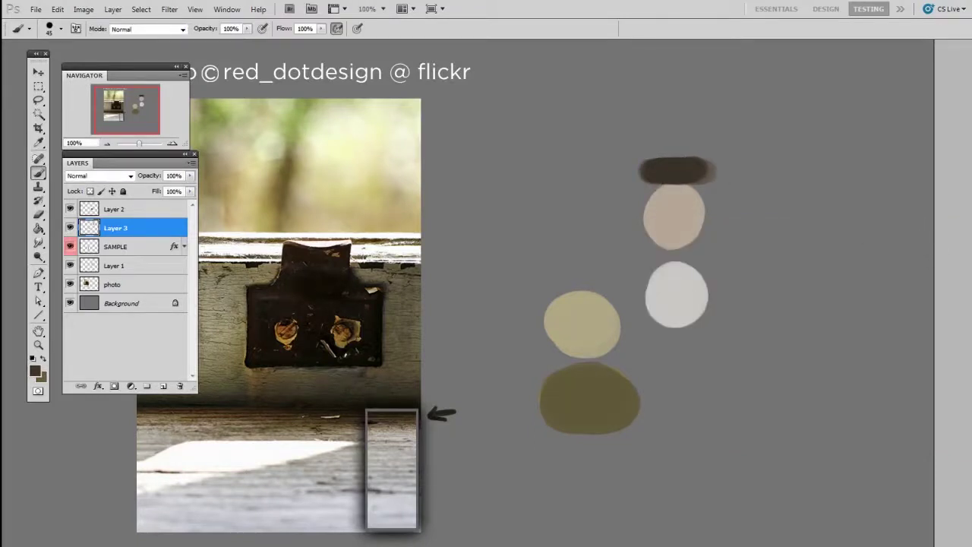